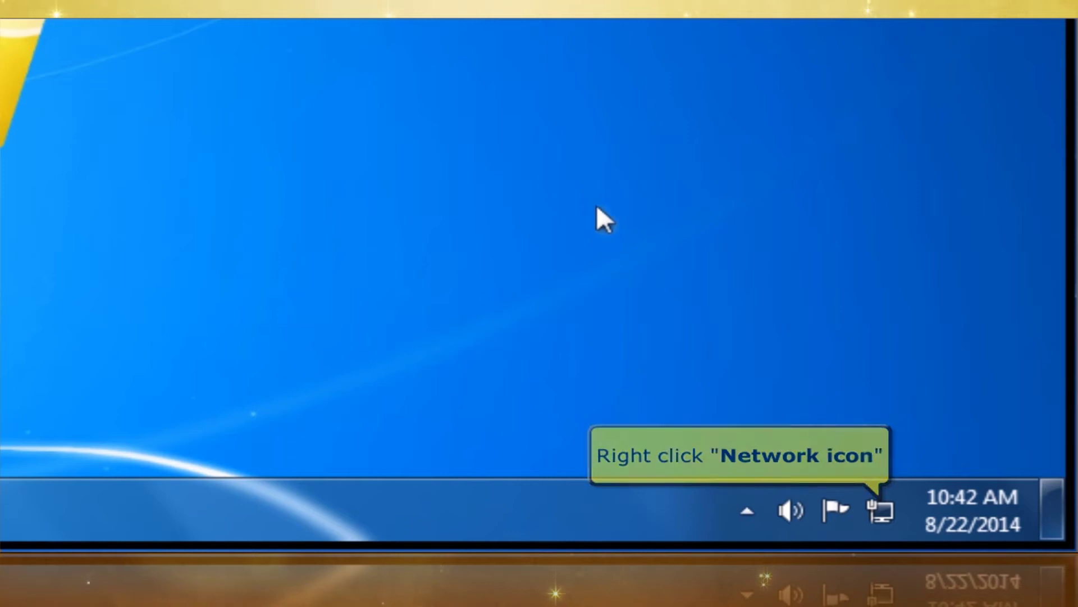
Open the Local Area Connection Properties dialog from the Network and Sharing Center
right_click(880, 491)
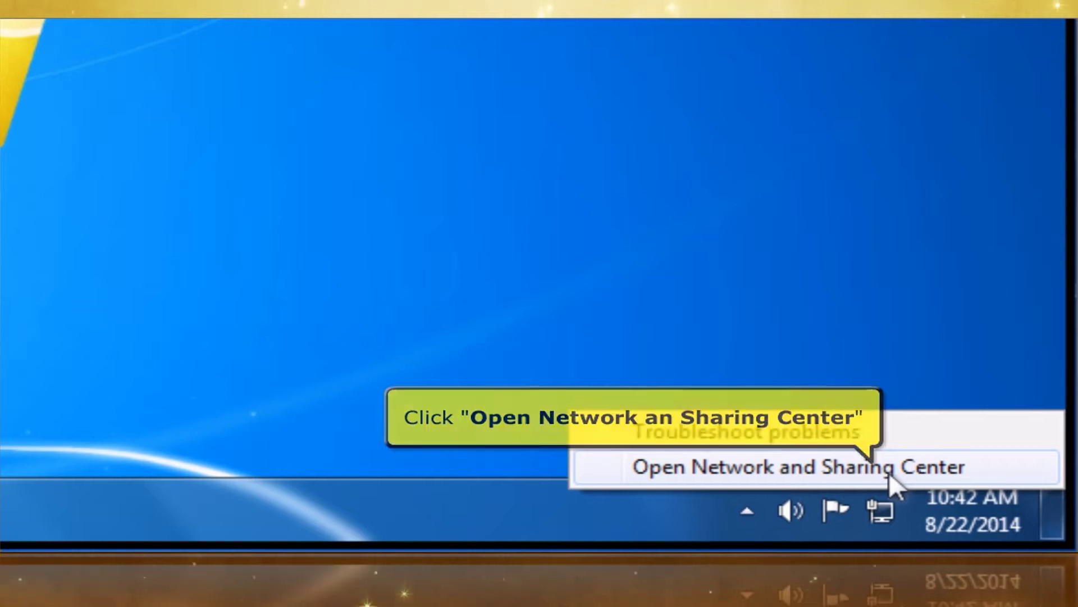
click(888, 472)
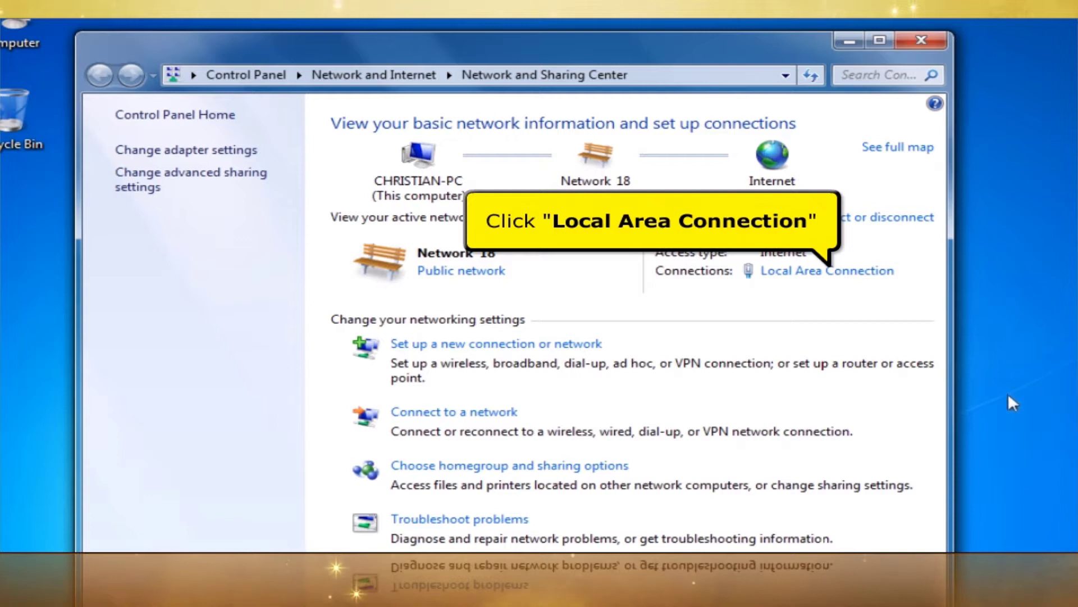
click(874, 271)
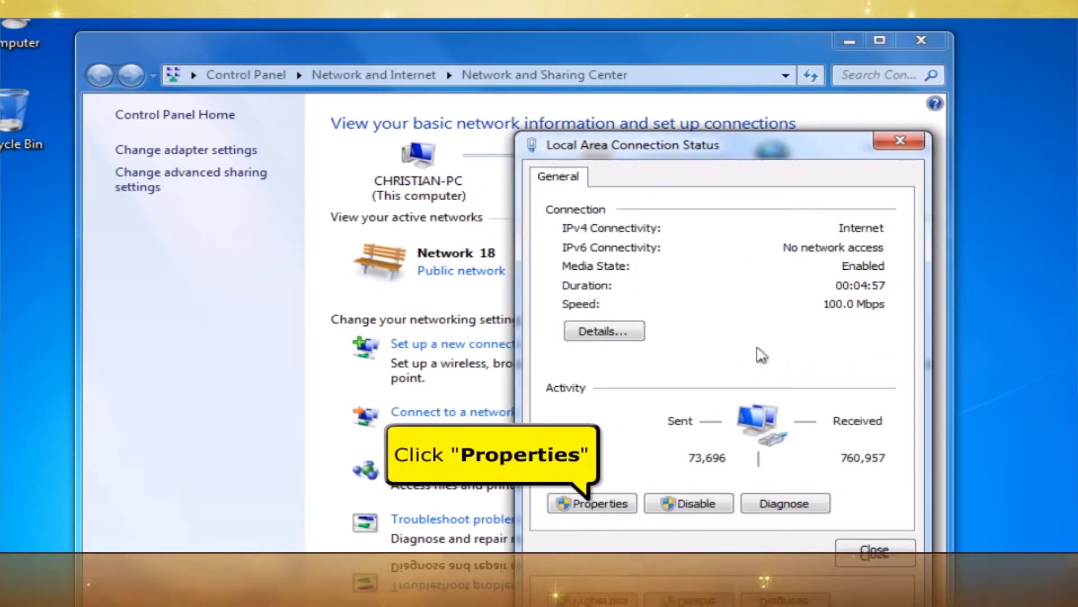
click(622, 502)
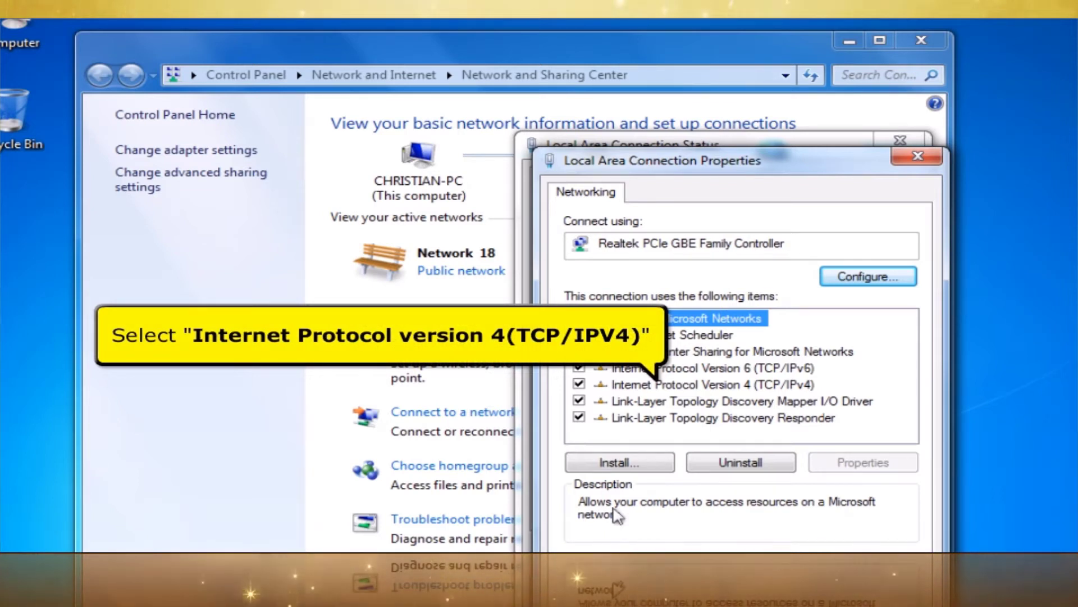
Keep TCP/IPv4 on automatic IP and DNS addressing, confirm, and close the connection properties
click(719, 386)
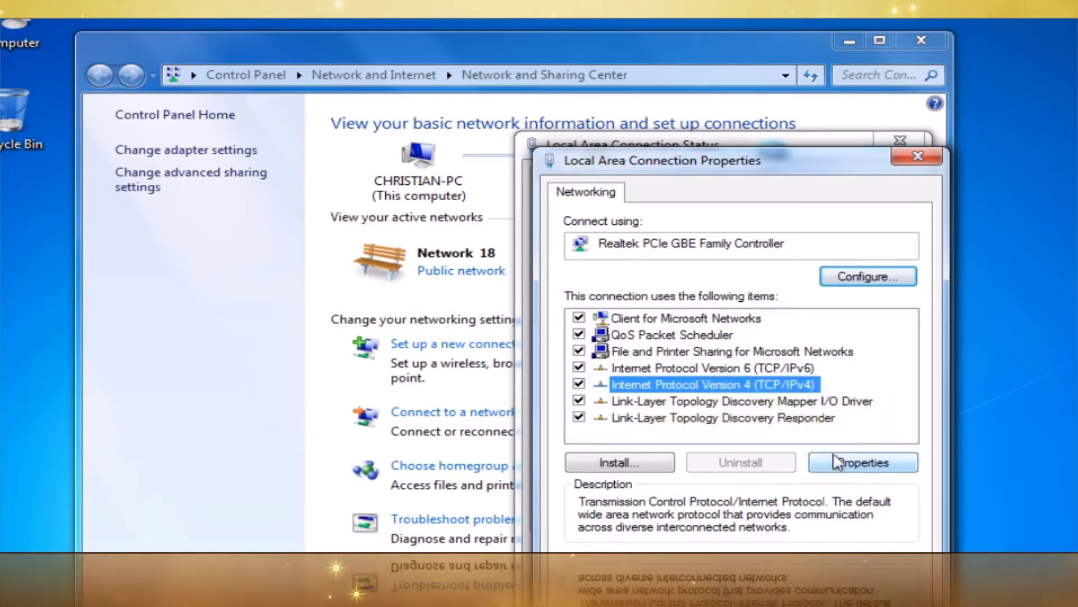
click(863, 462)
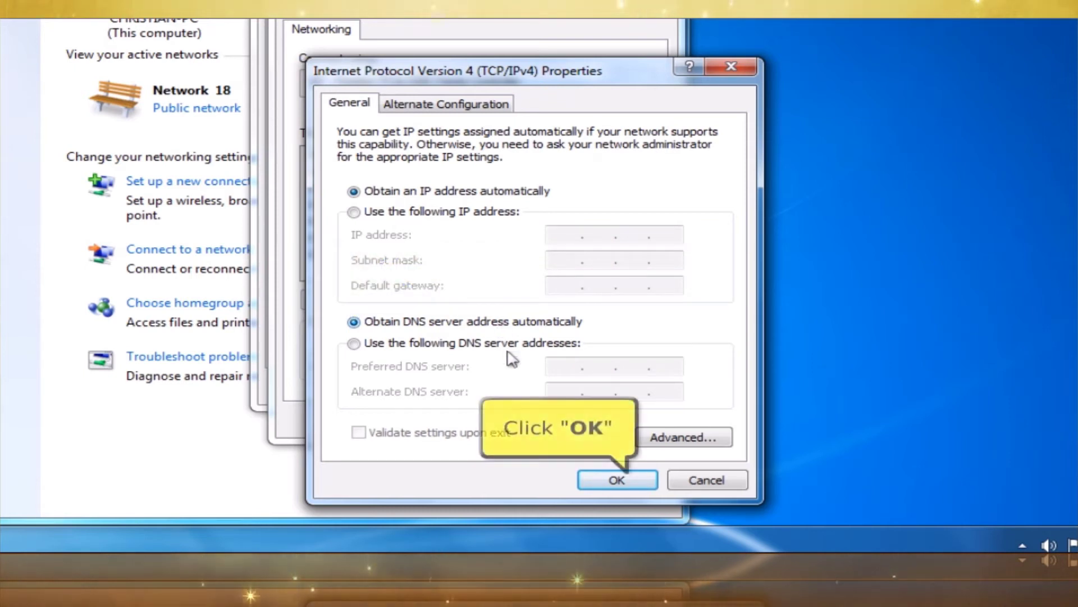
click(616, 481)
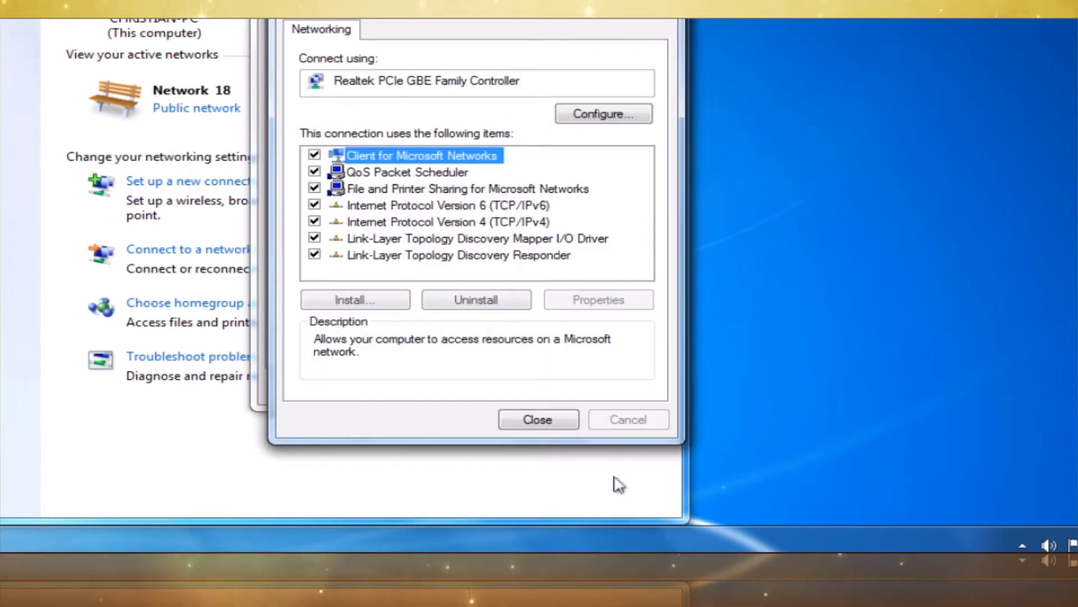
click(552, 416)
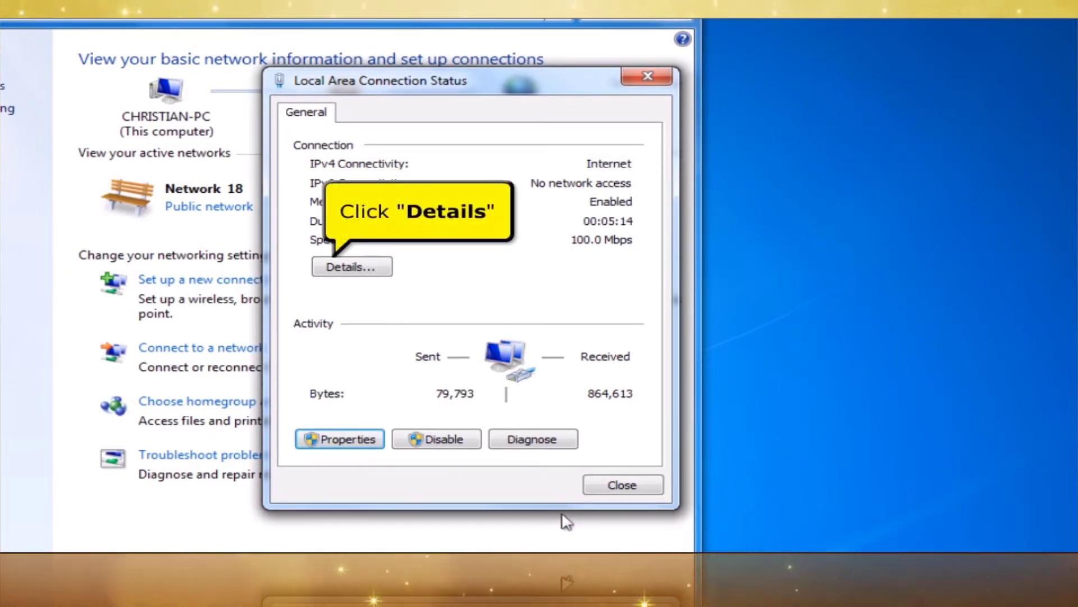
Check the connection details for default gateway 192.168.10.1, then close all network windows
click(383, 270)
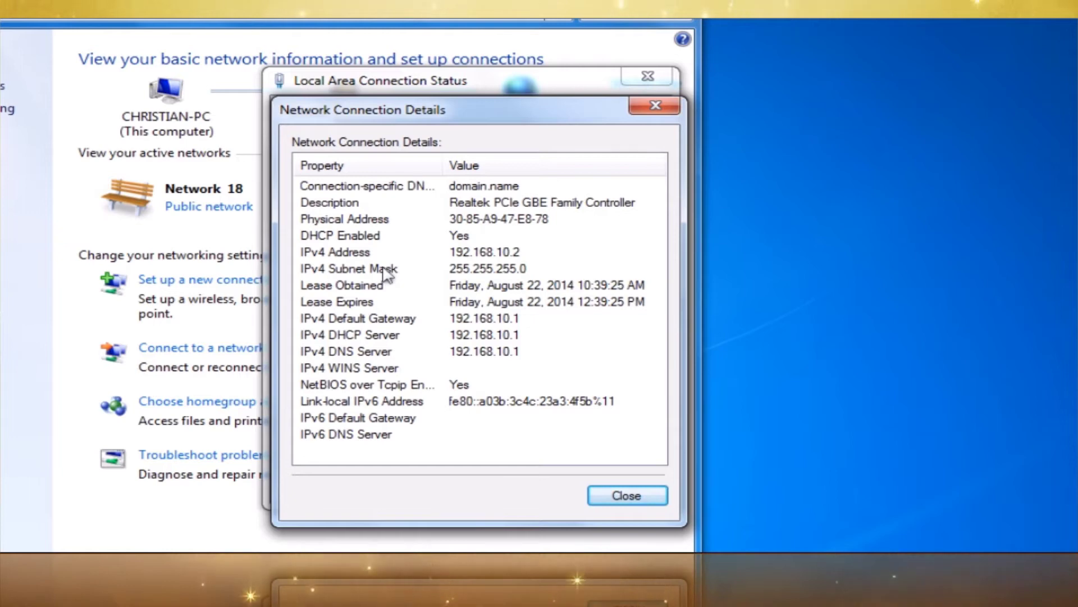
click(602, 498)
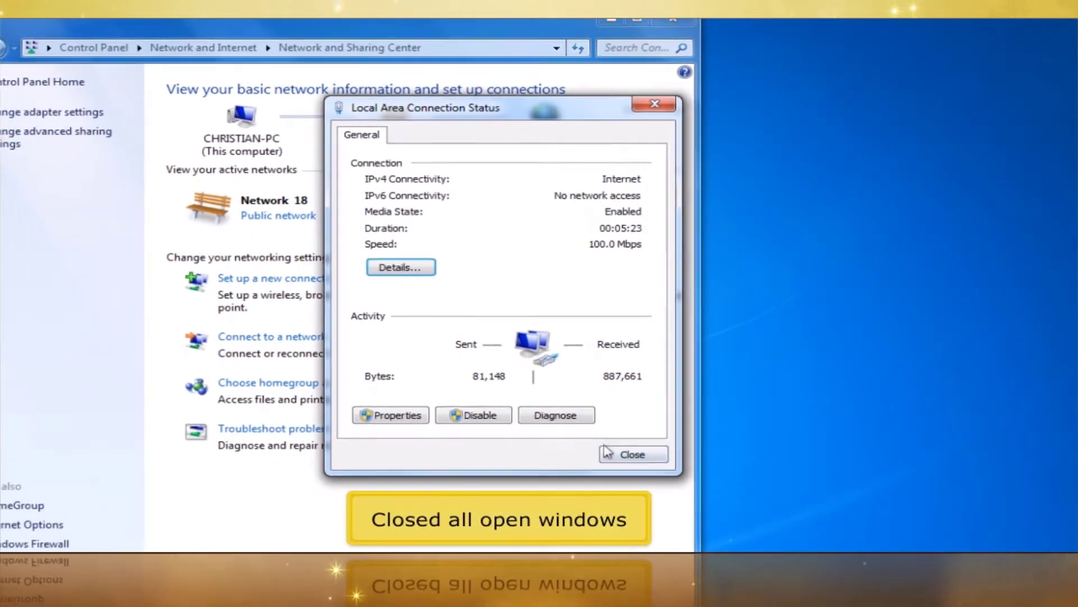
click(619, 439)
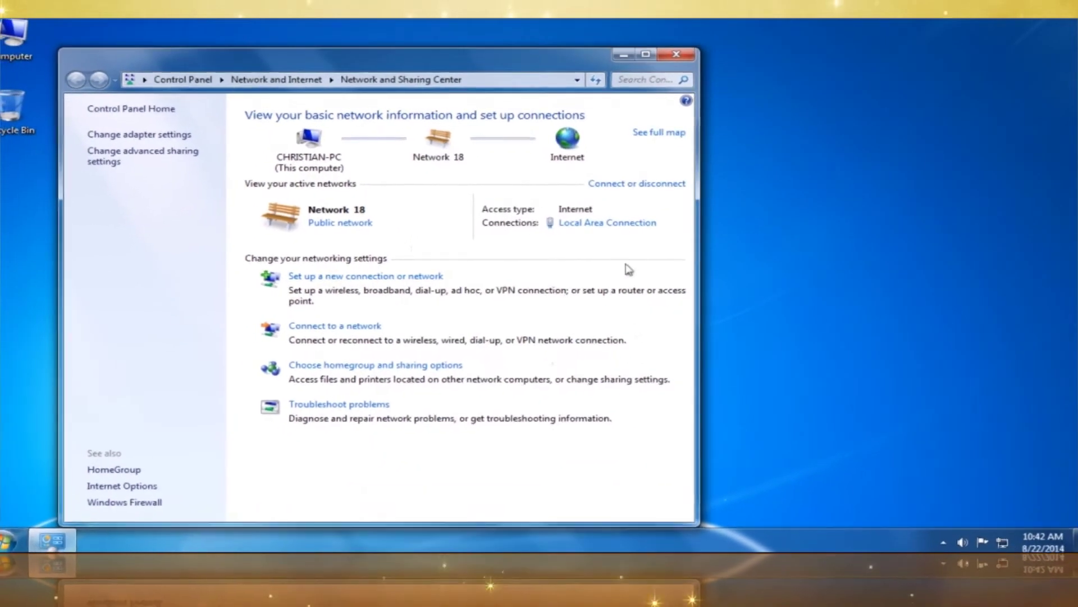
click(677, 61)
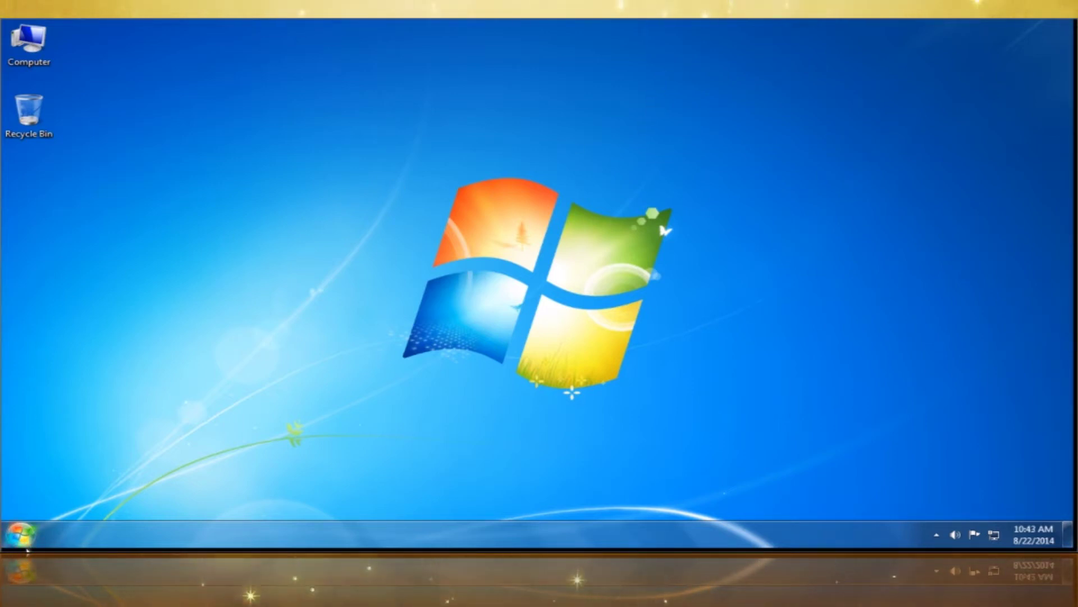
Launch Firefox and go to the router address 192.168.10.1
click(26, 549)
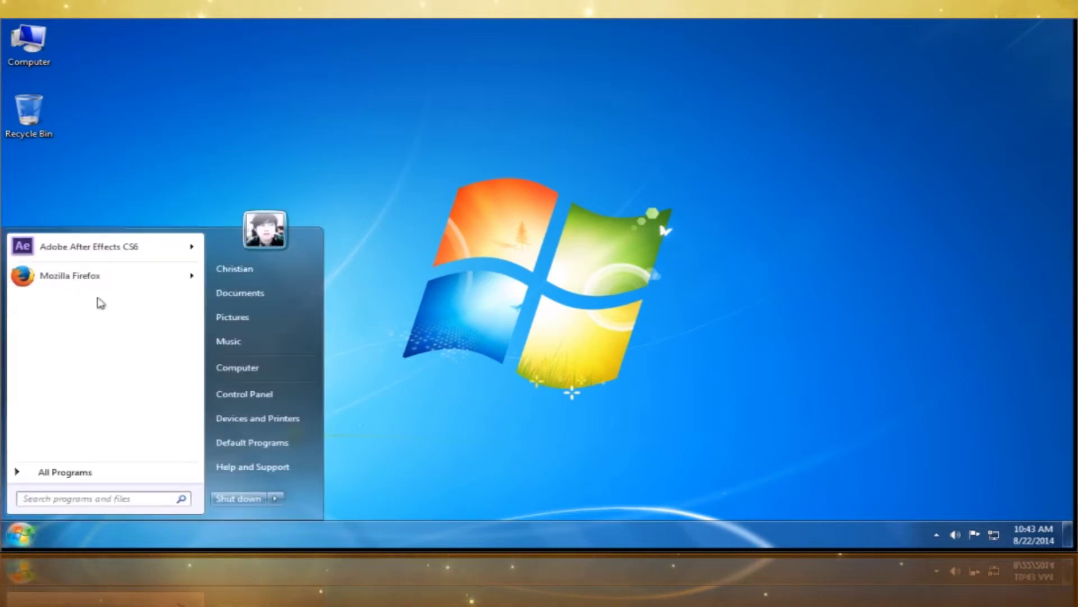
click(114, 278)
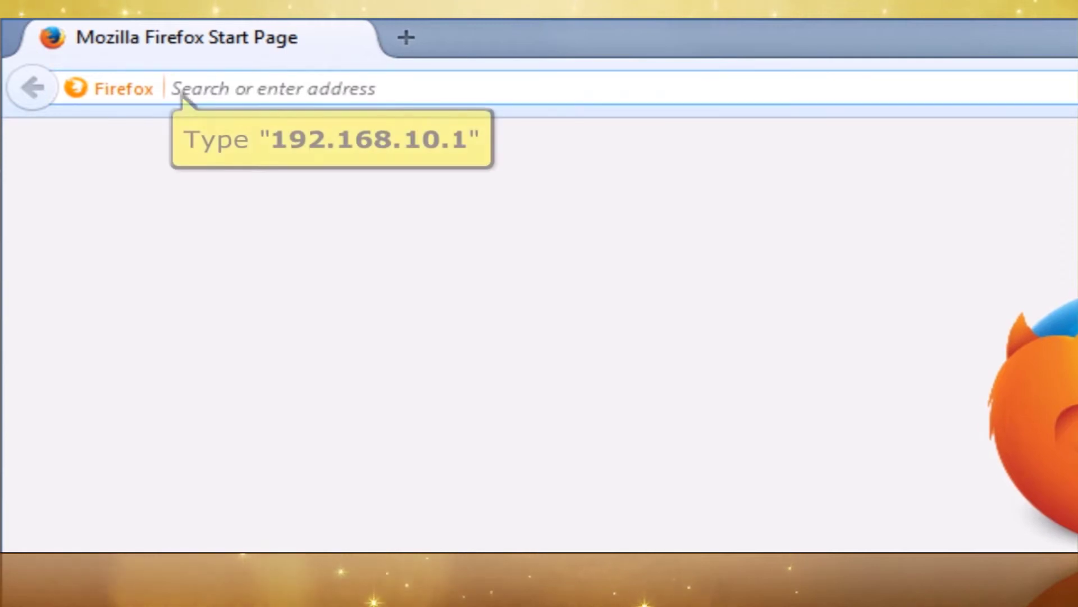
text(192.168.)
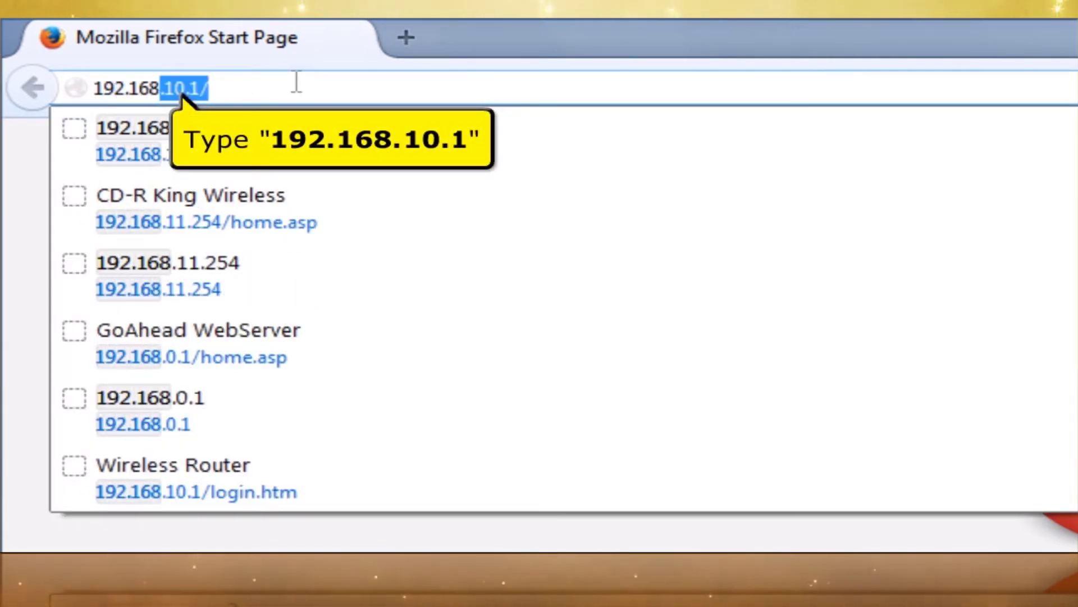
text(.1)
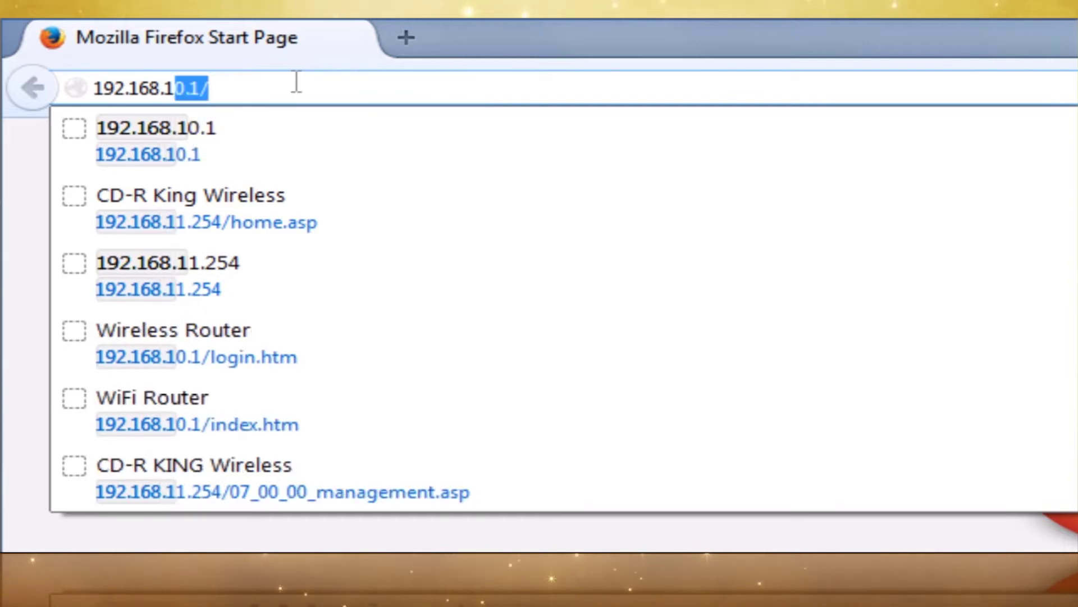
text(0.1)
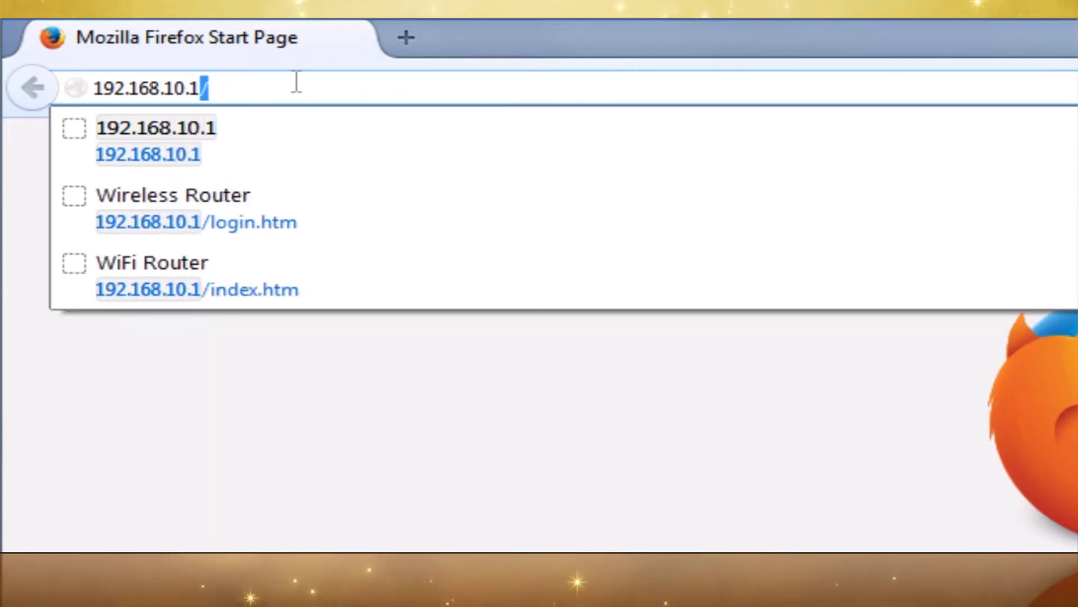
key(Return)
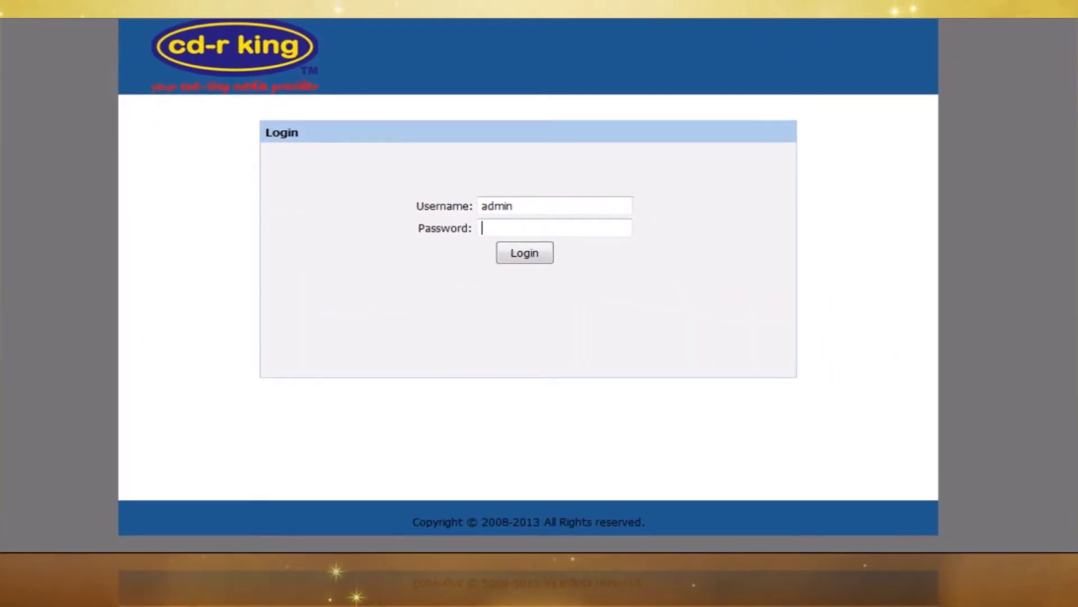
On Wireless Basics, change the Name(SSID) field to 'cd-r king wi-fi'
text(min)
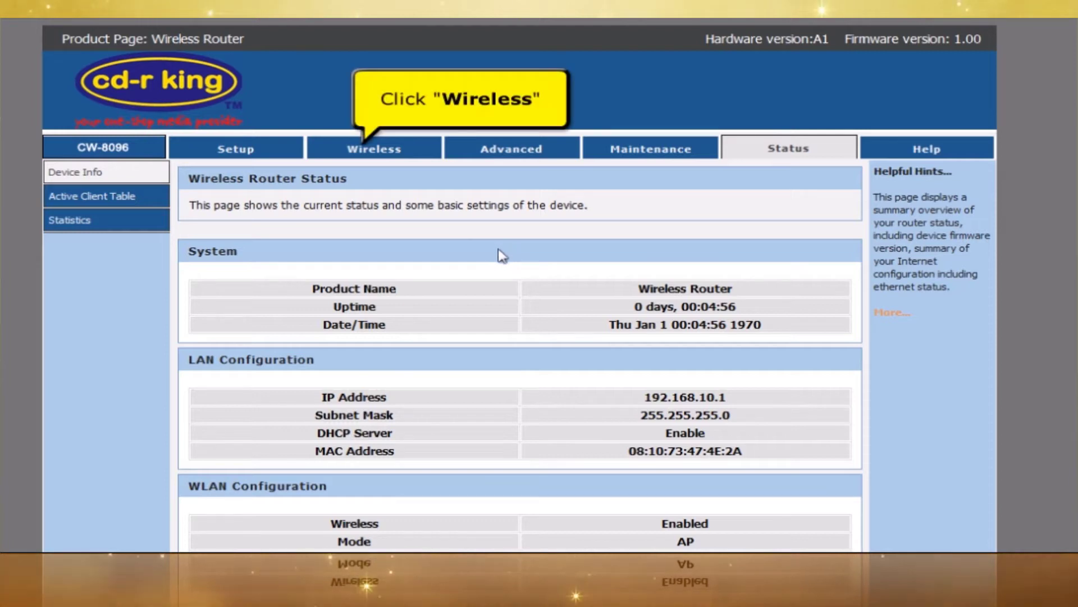
click(353, 150)
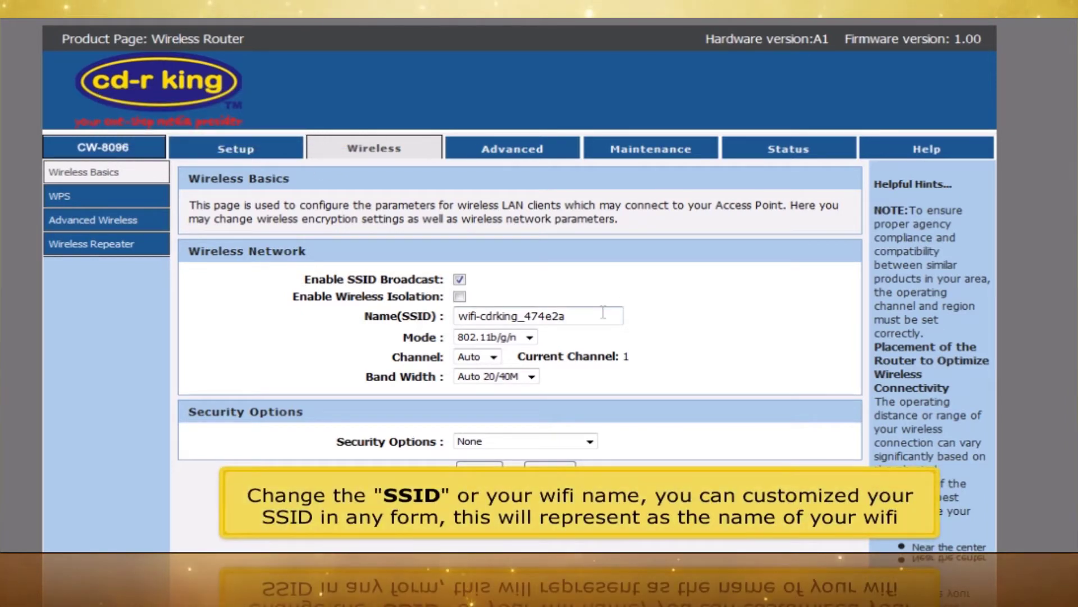
text(cd)
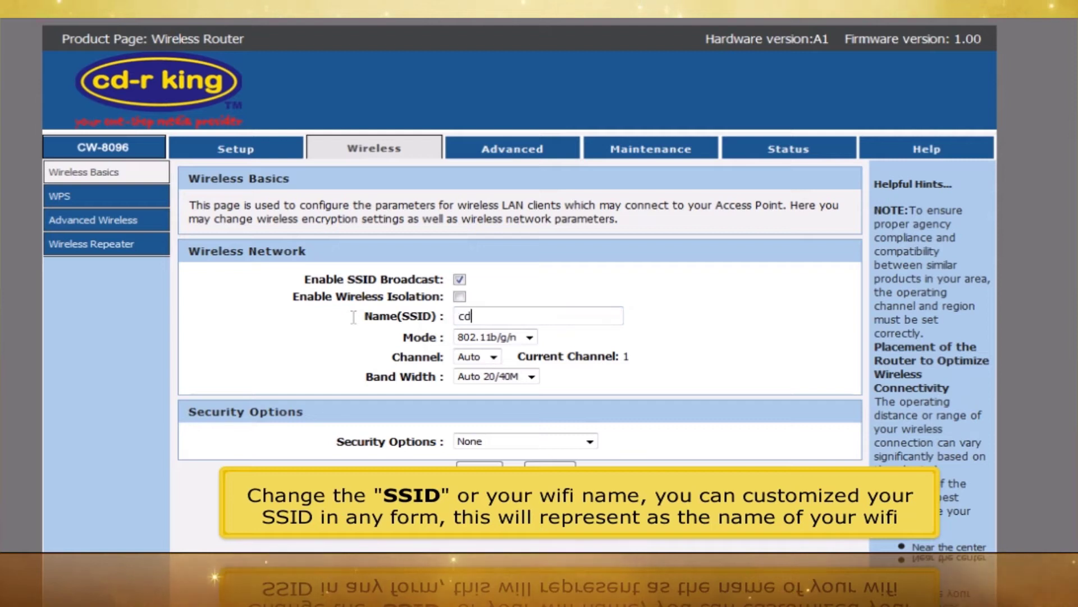
text(-r king wi-fi)
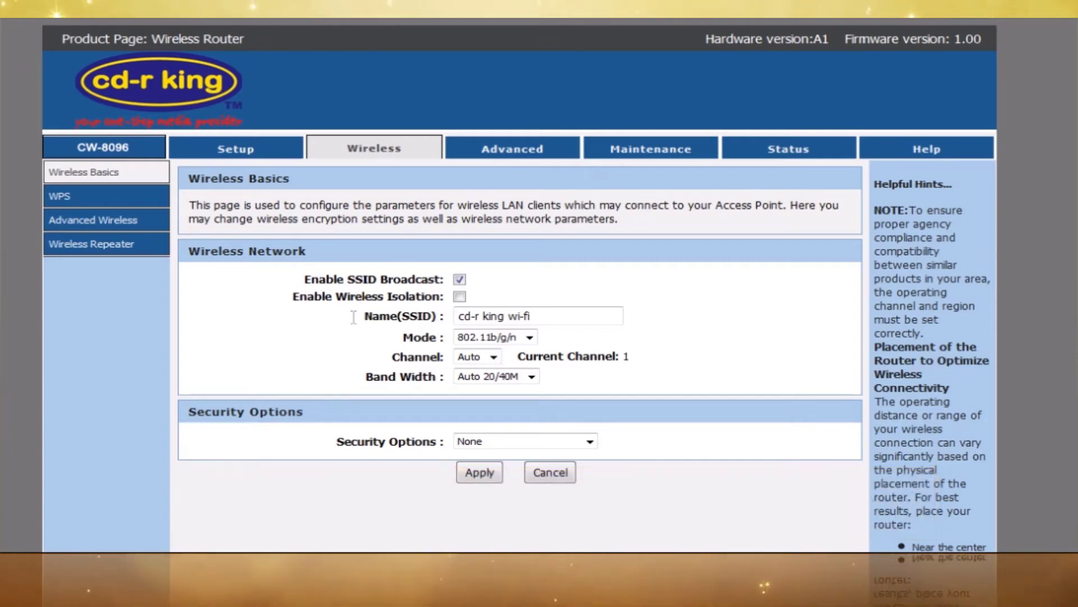
scroll(489, 279, down, 3)
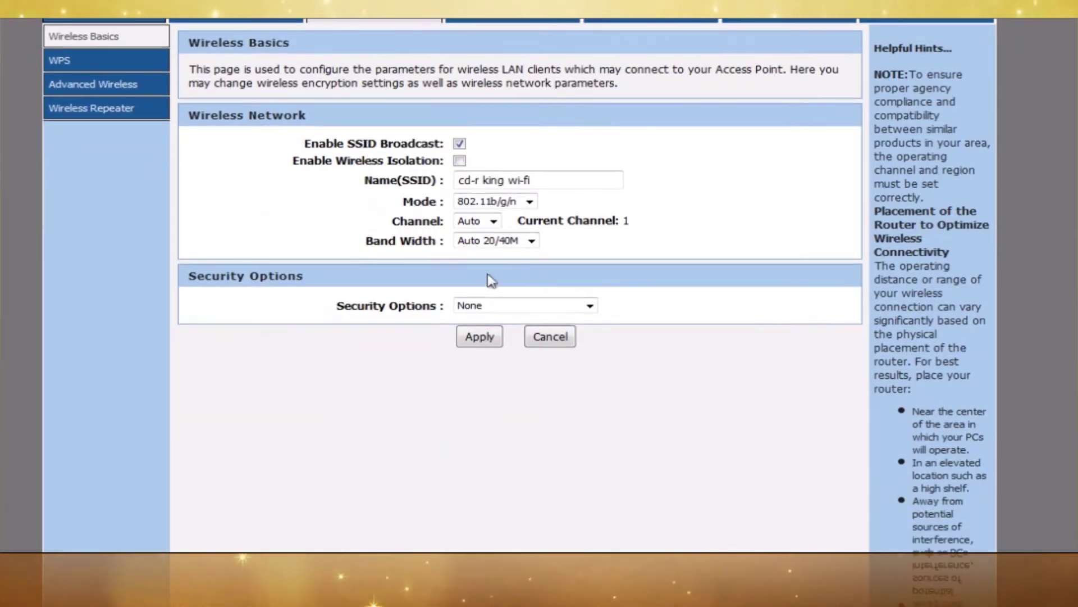
Set security to WPA2-PSK(AES), enter the new Wi-Fi password as the pre-shared key, and apply
click(589, 306)
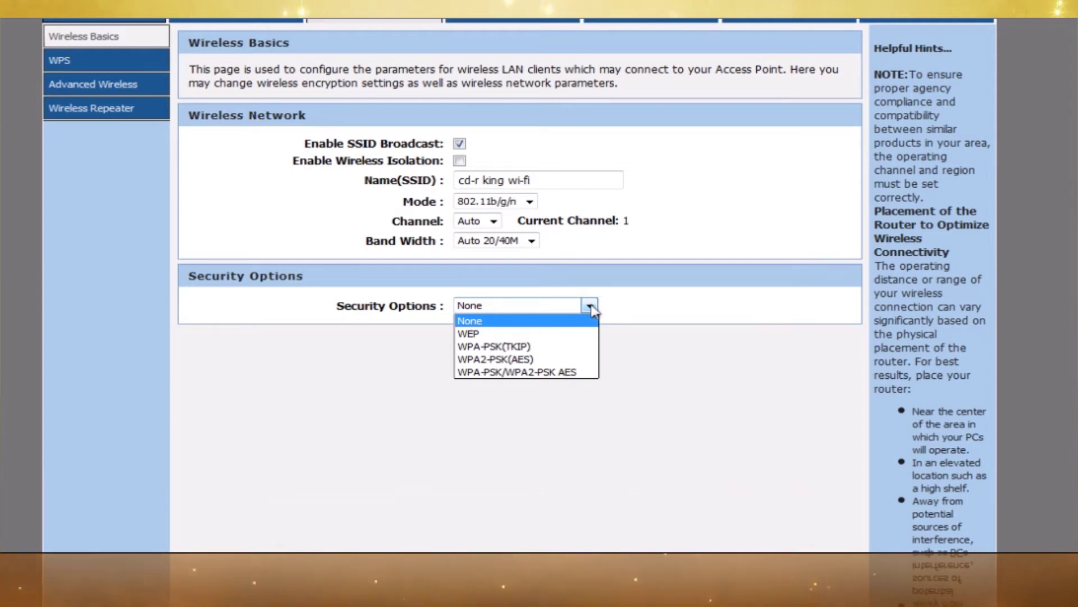
click(541, 361)
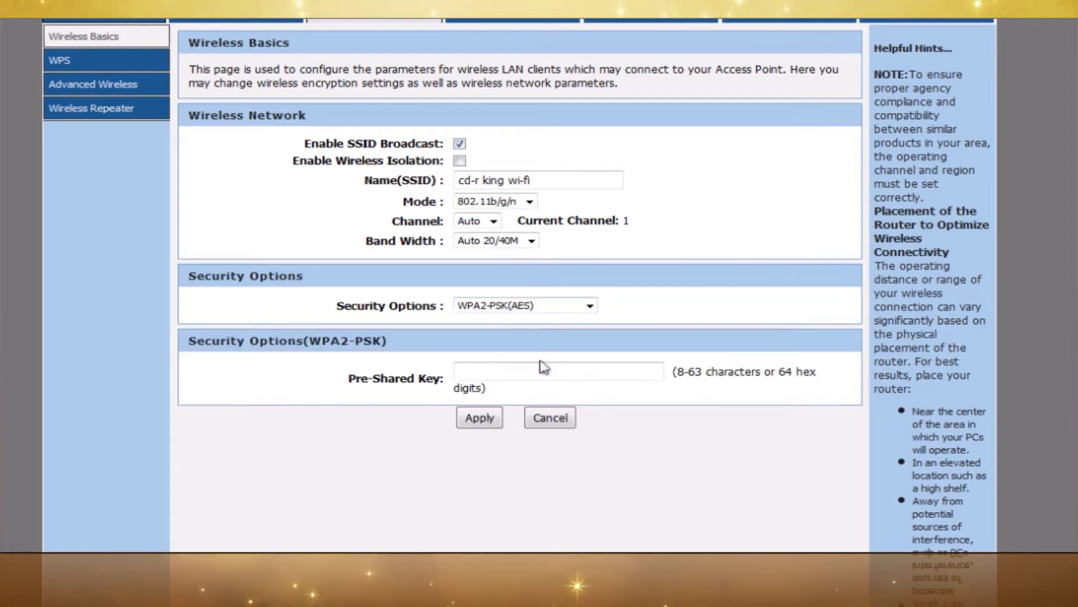
click(531, 367)
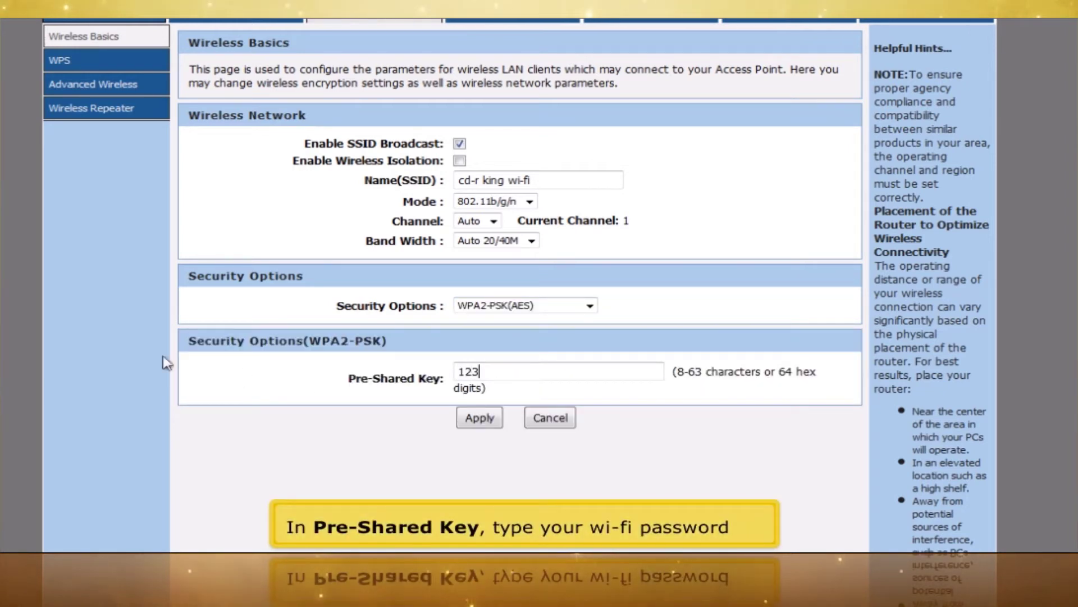
text(1234568790)
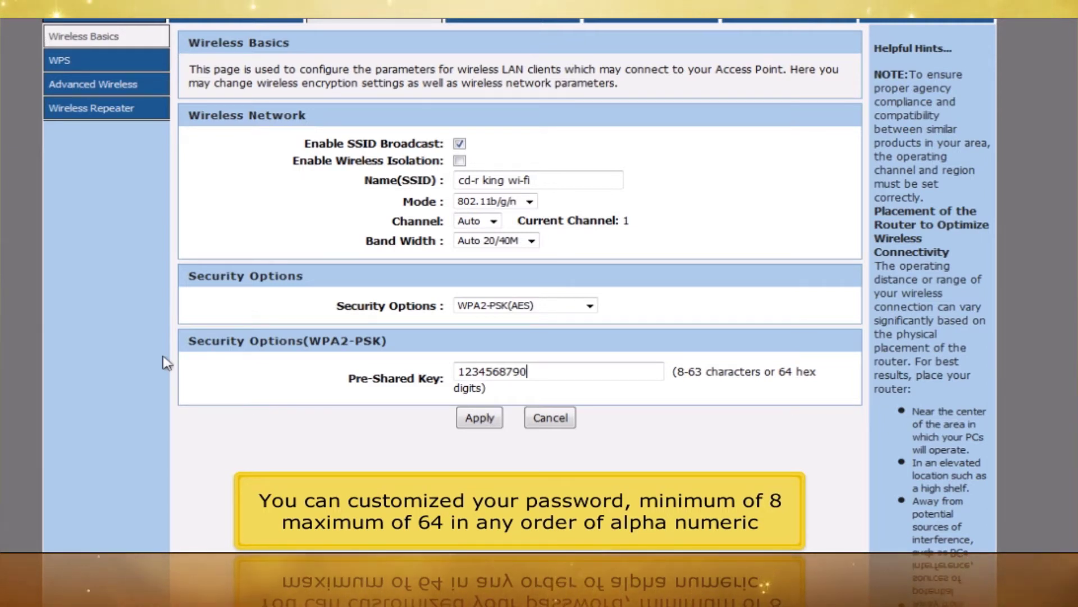
click(474, 420)
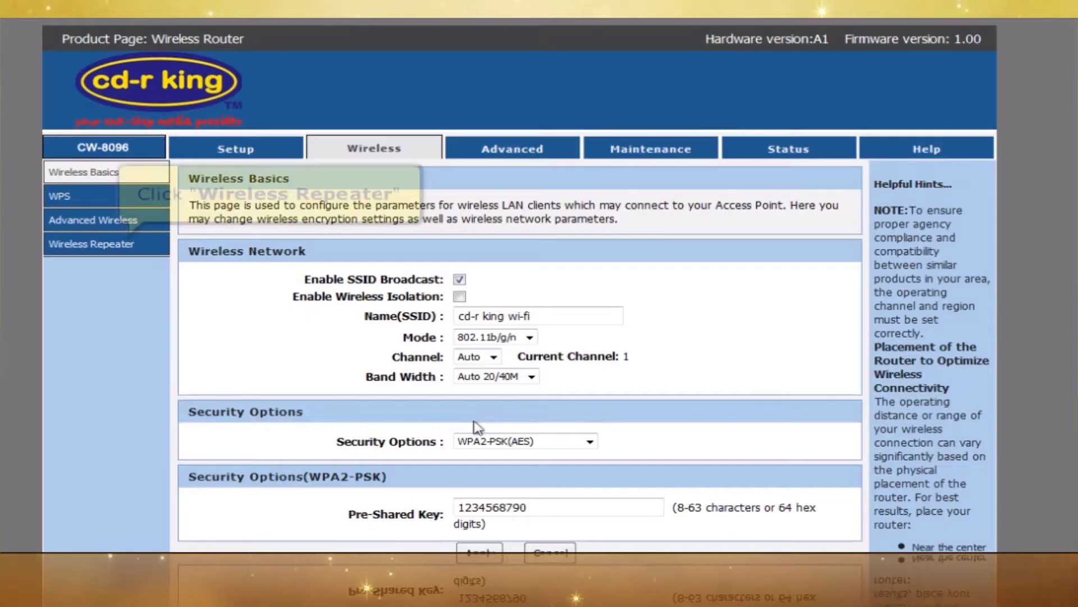
On Wireless Repeater, tick Repeater Enabled and run a Site Survey, accepting the DHCP warning
click(133, 247)
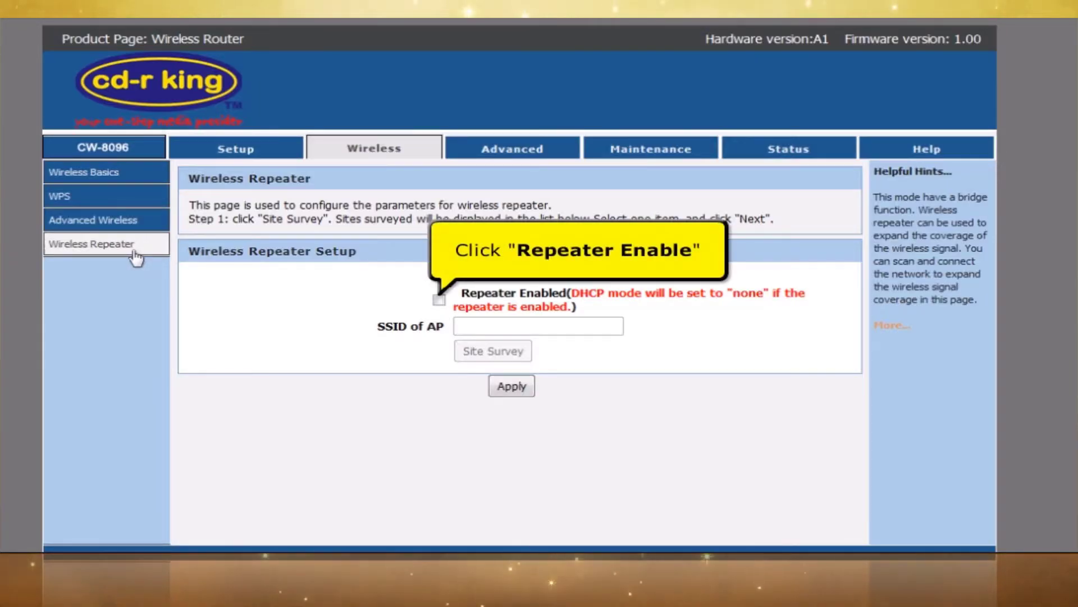
click(438, 300)
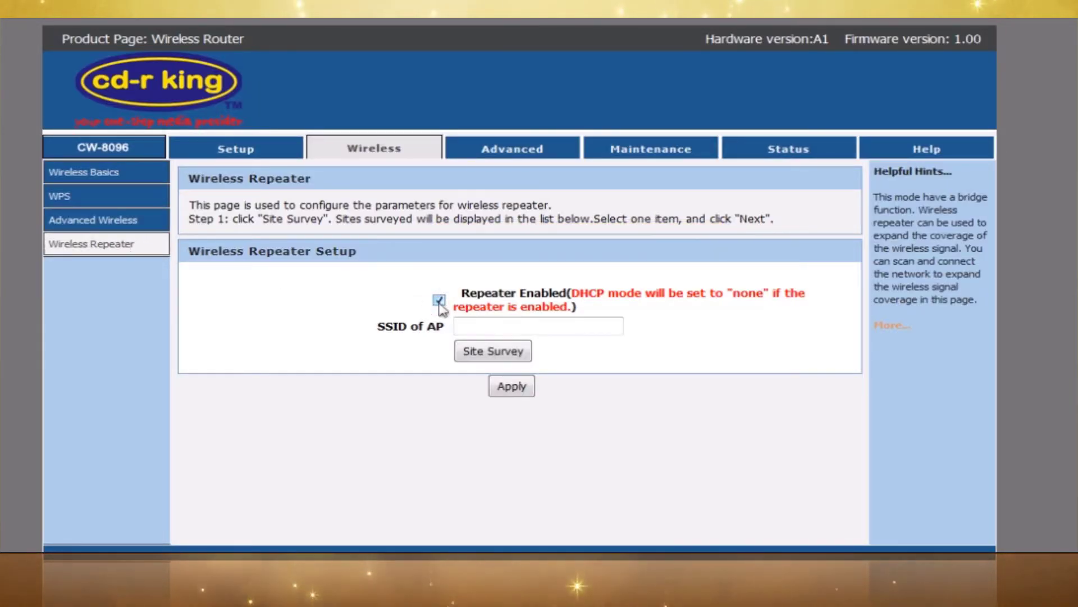
click(463, 346)
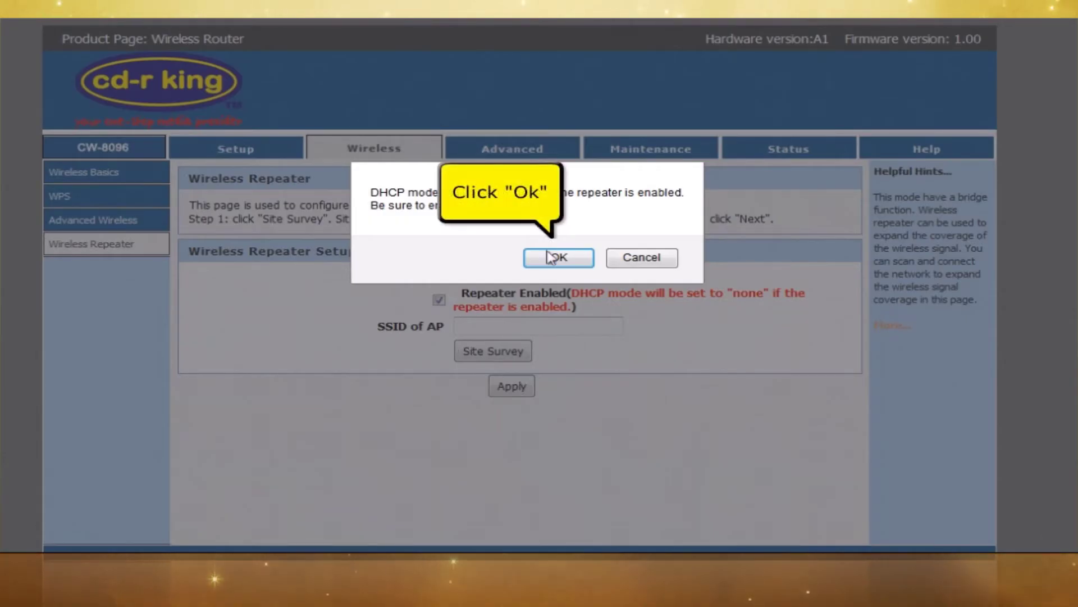
click(550, 259)
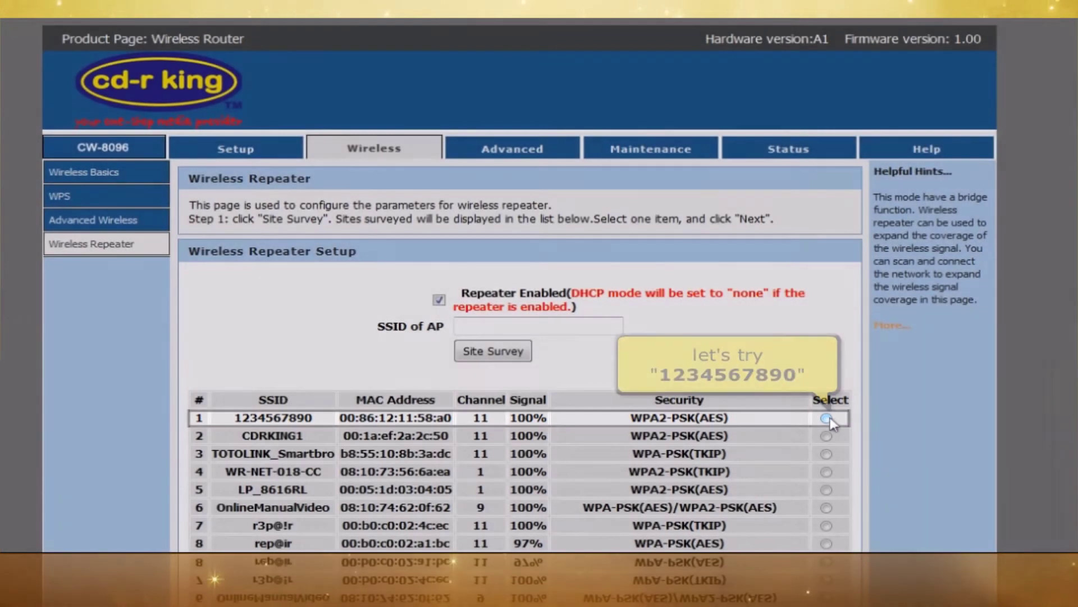
click(826, 418)
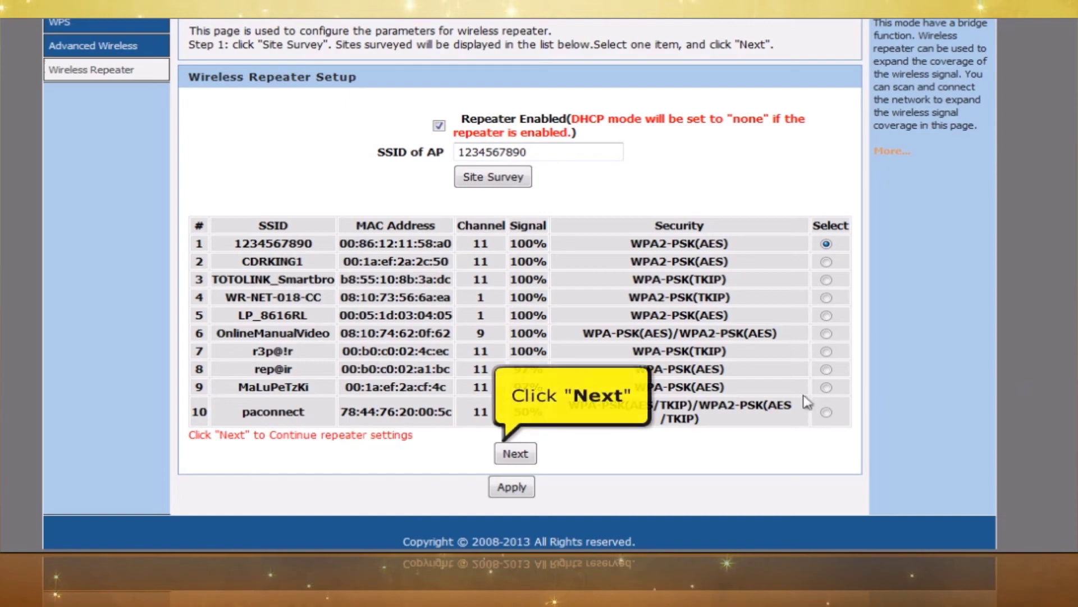
click(531, 455)
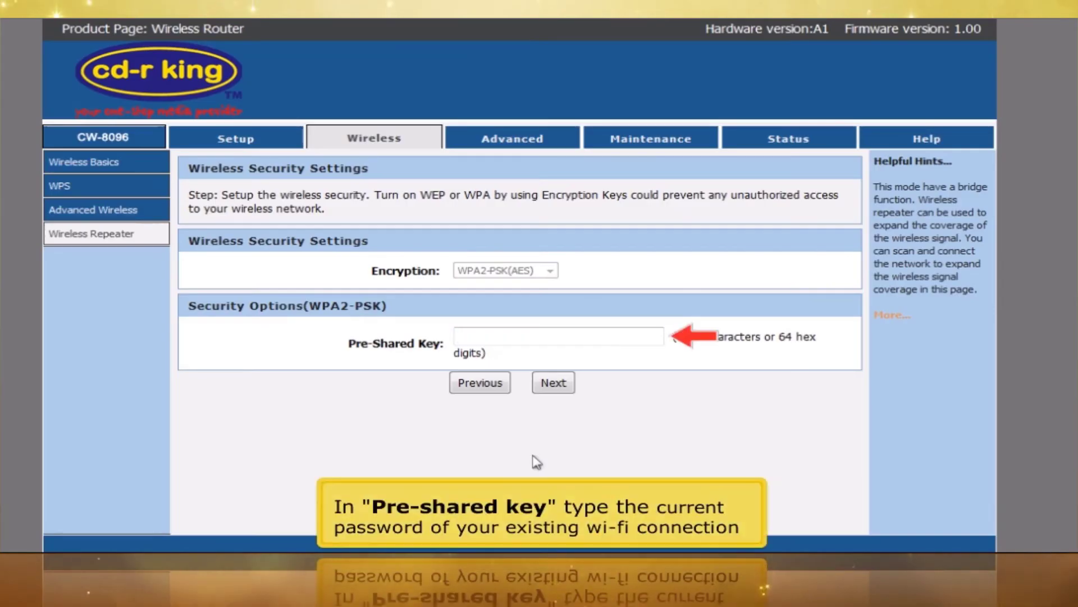
text(qwertyuiop)
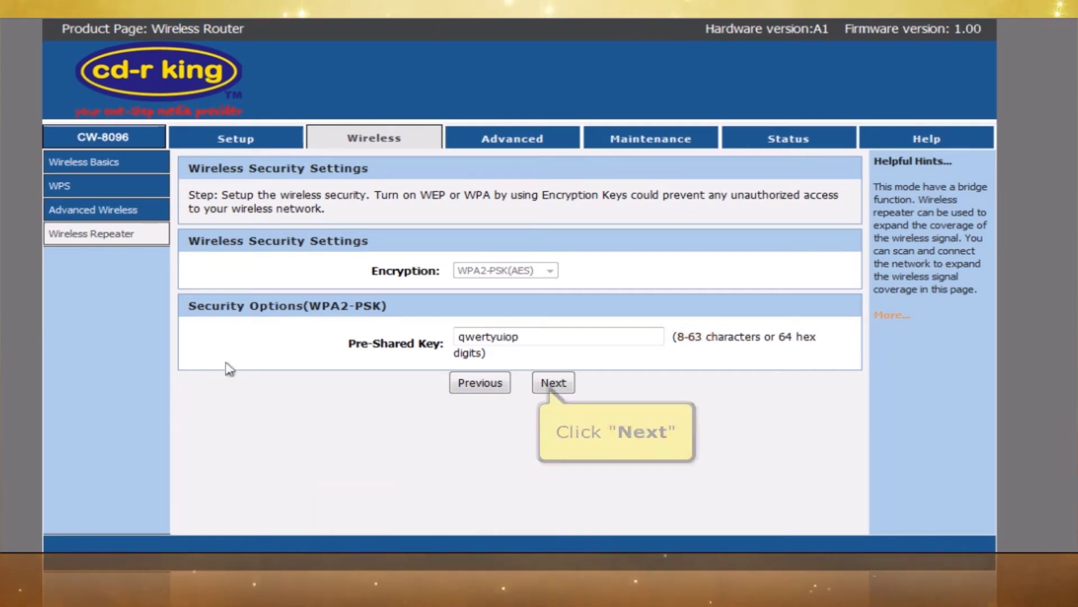
click(541, 380)
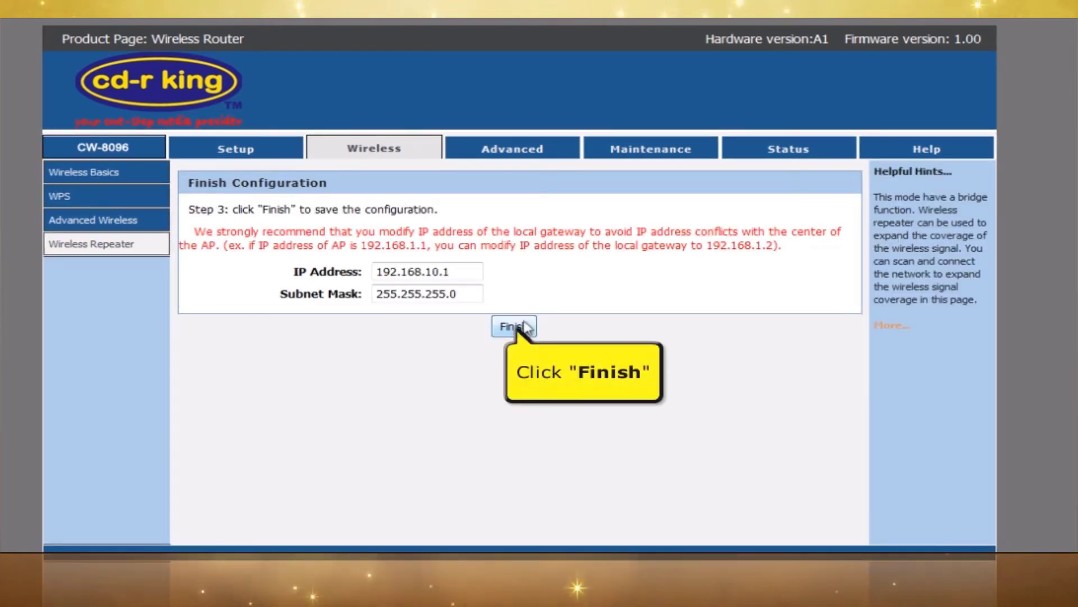
click(522, 326)
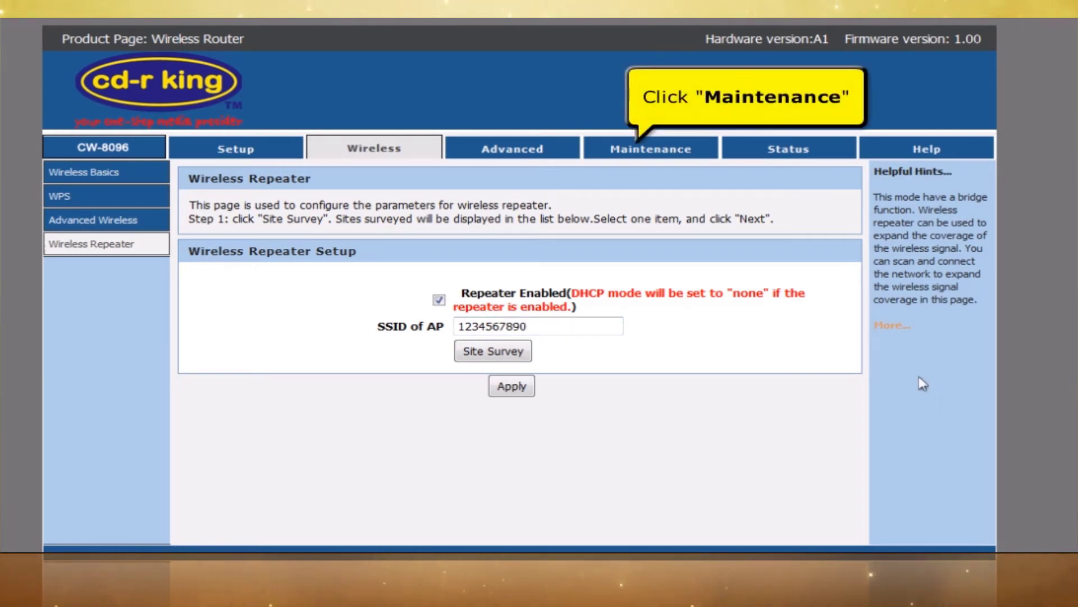
Reboot the router from Maintenance, then log back in with the admin password
click(668, 160)
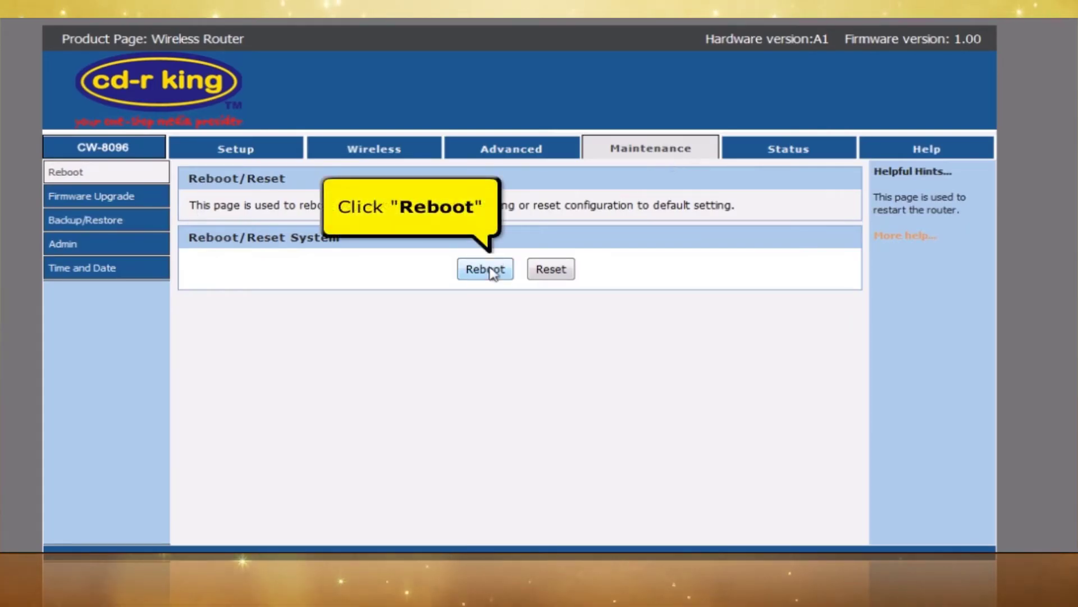
click(490, 270)
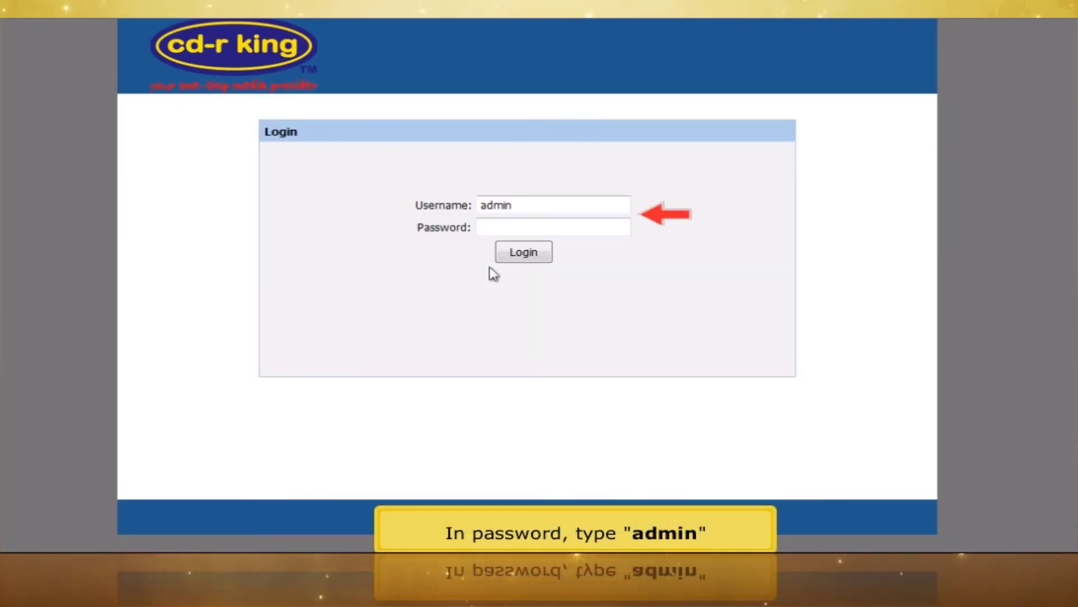
key(Tab)
text(admi)
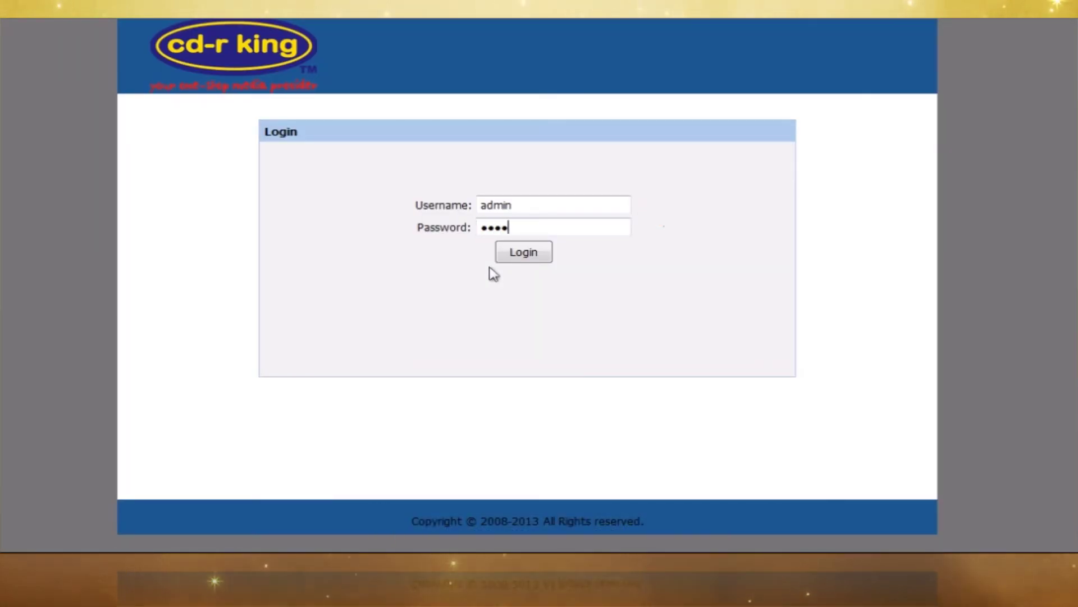
click(527, 252)
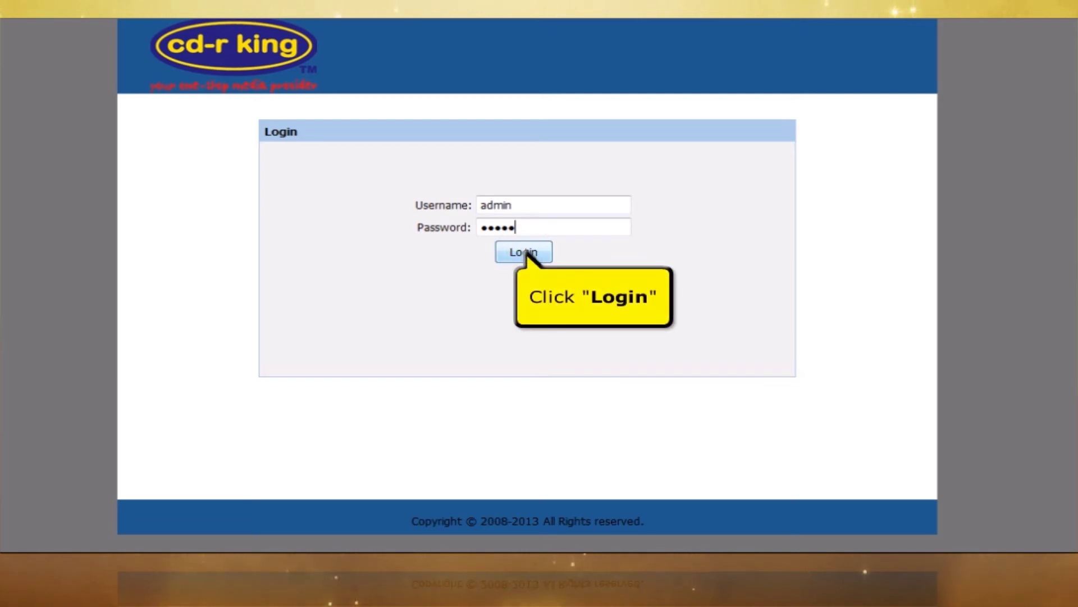